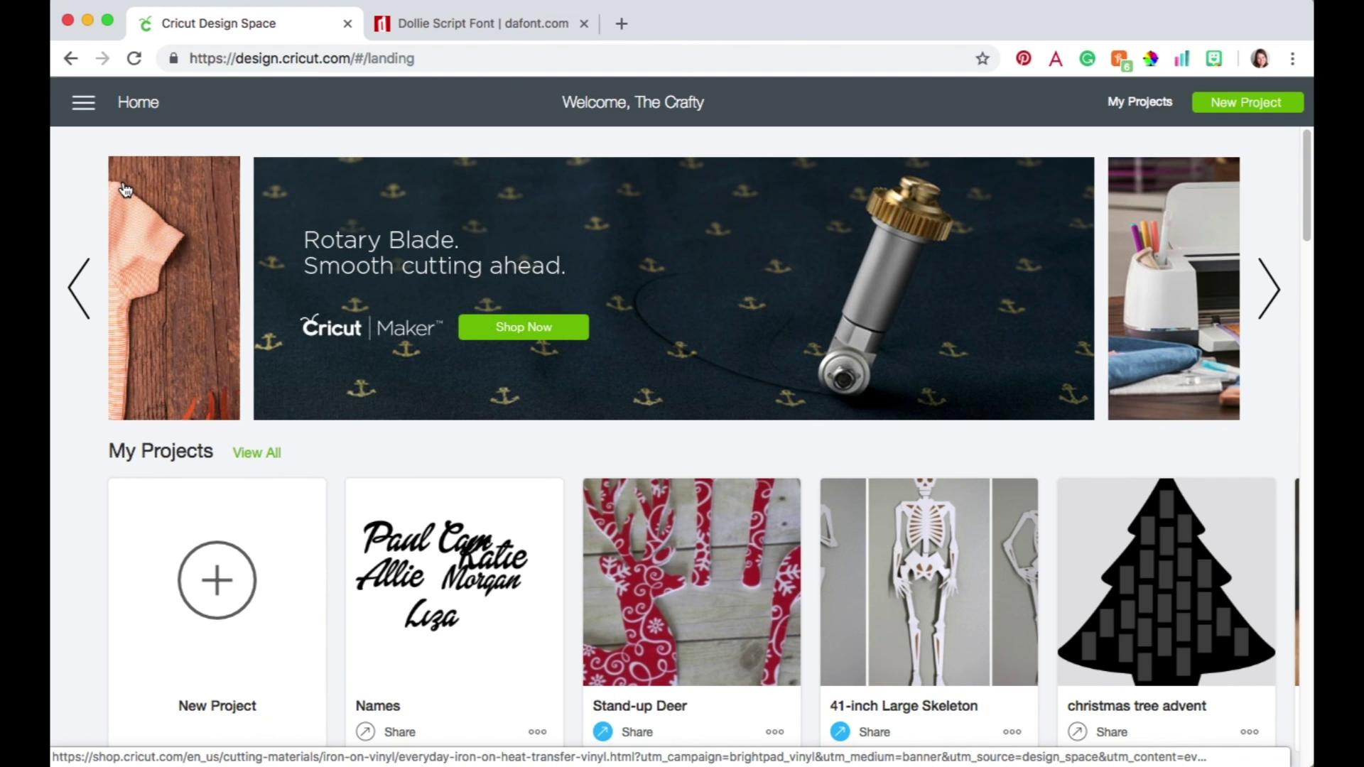
Step: Replace the old project with a blank canvas and add a text layer reading 'Katie'
click(1264, 101)
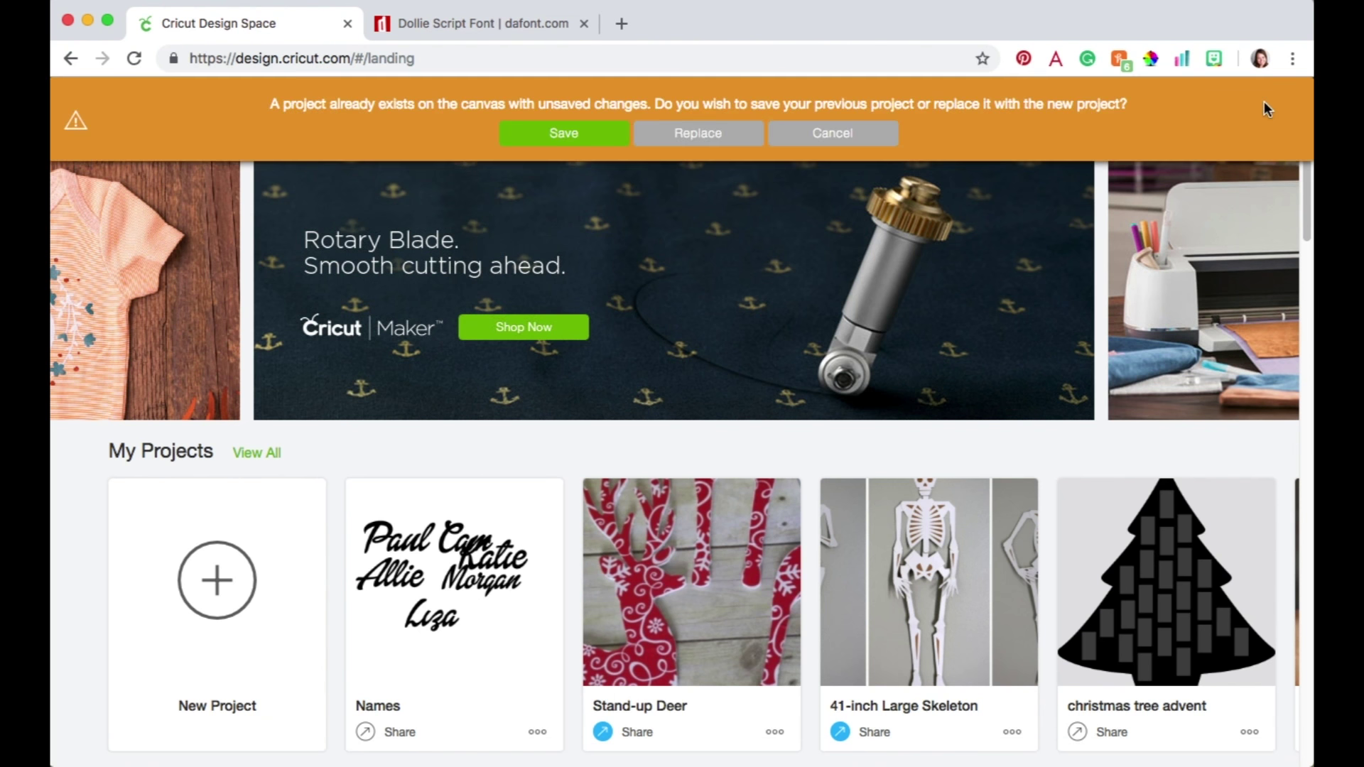
click(742, 144)
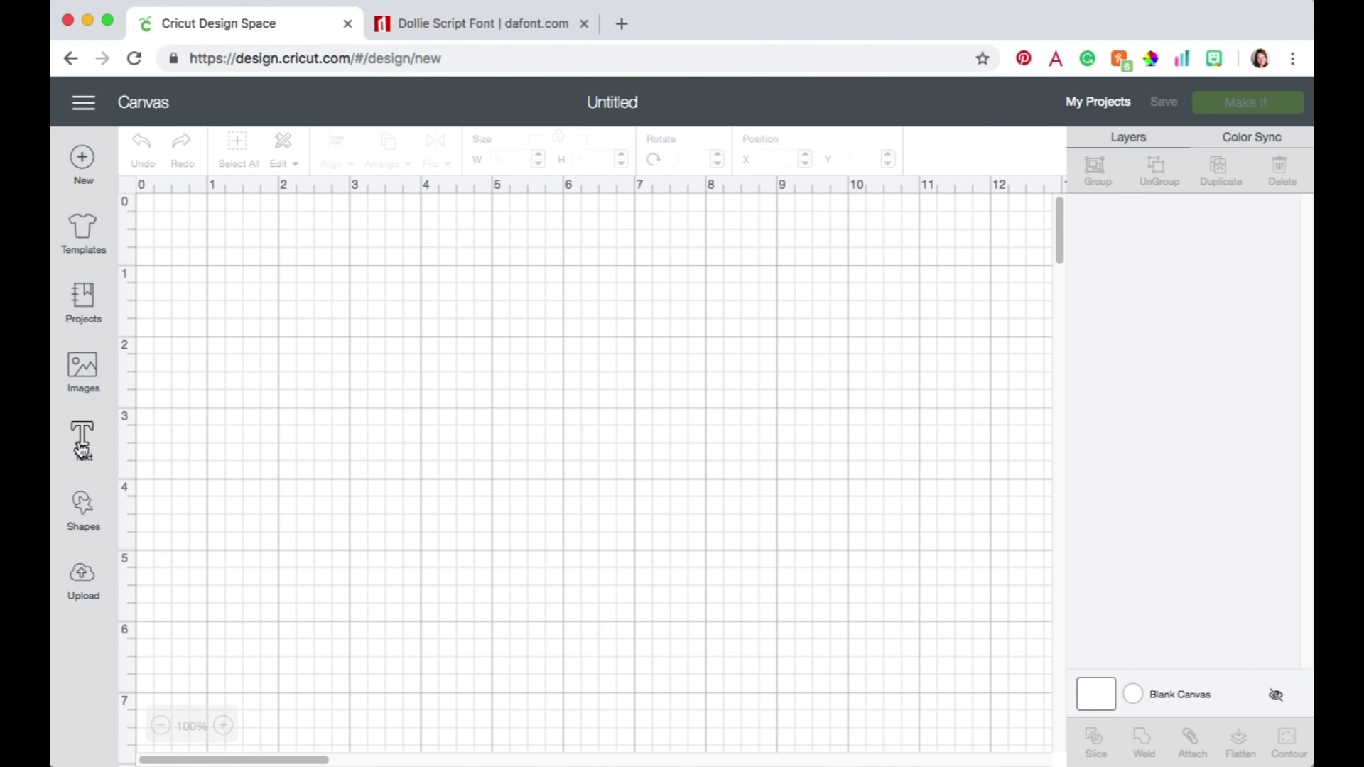
click(82, 448)
text(Katie)
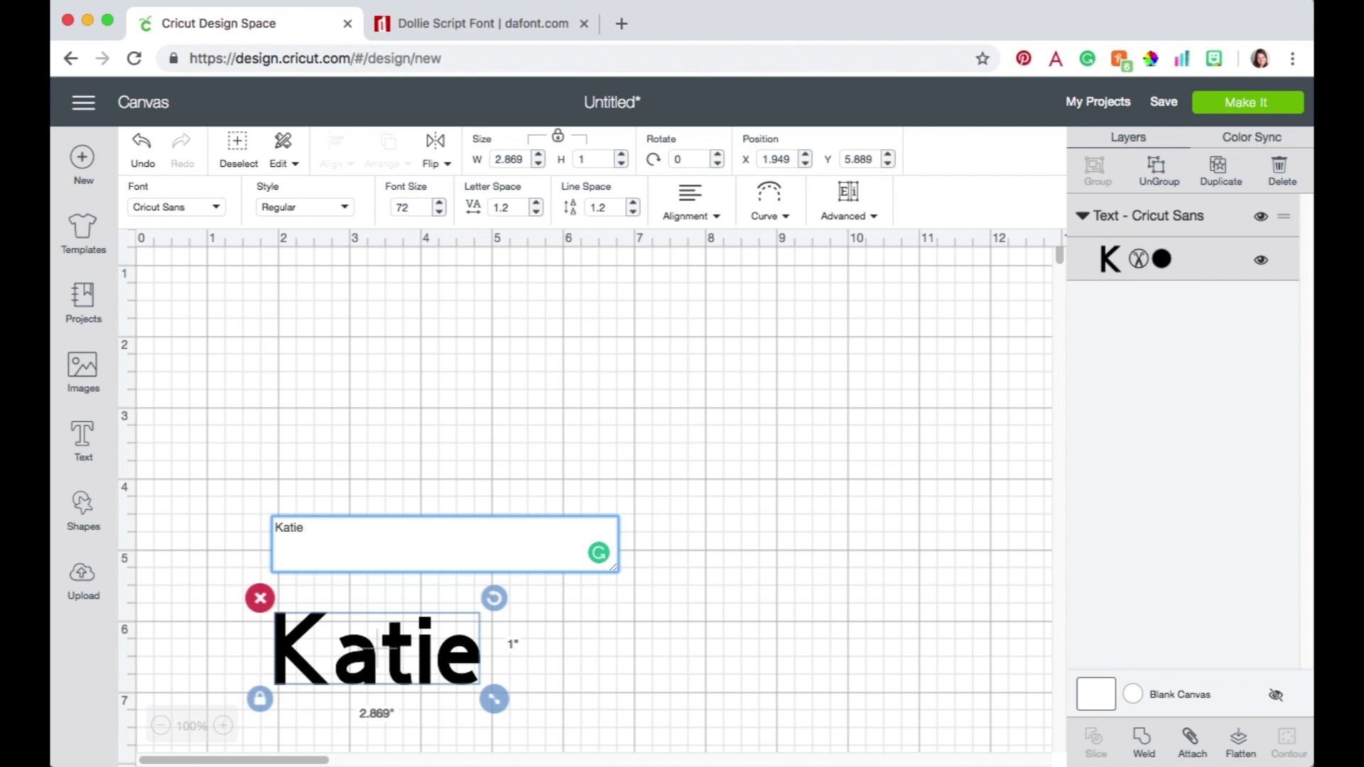
key(Return)
Step: Search the fonts for 'Dollie' and apply Dollie Script Personal Use to the Katie text
click(164, 213)
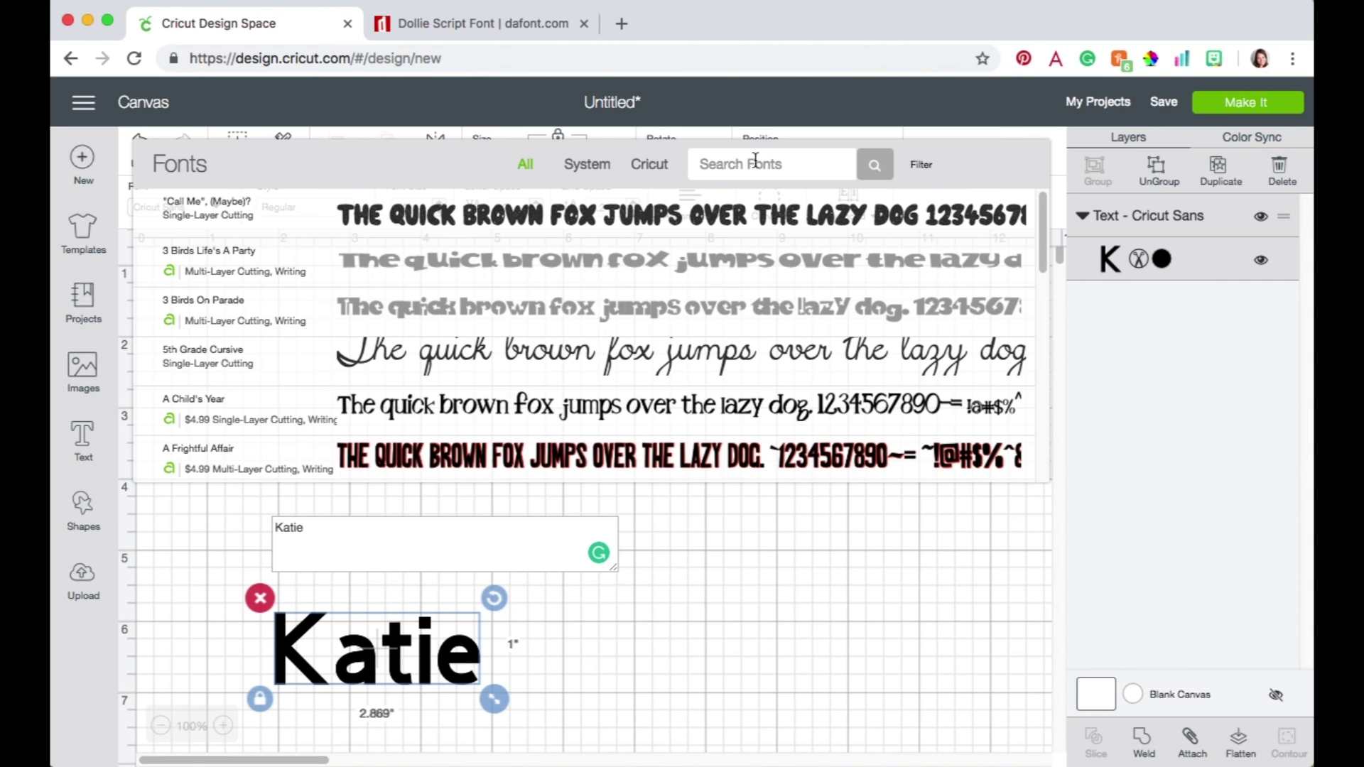
click(754, 160)
text(Dollie)
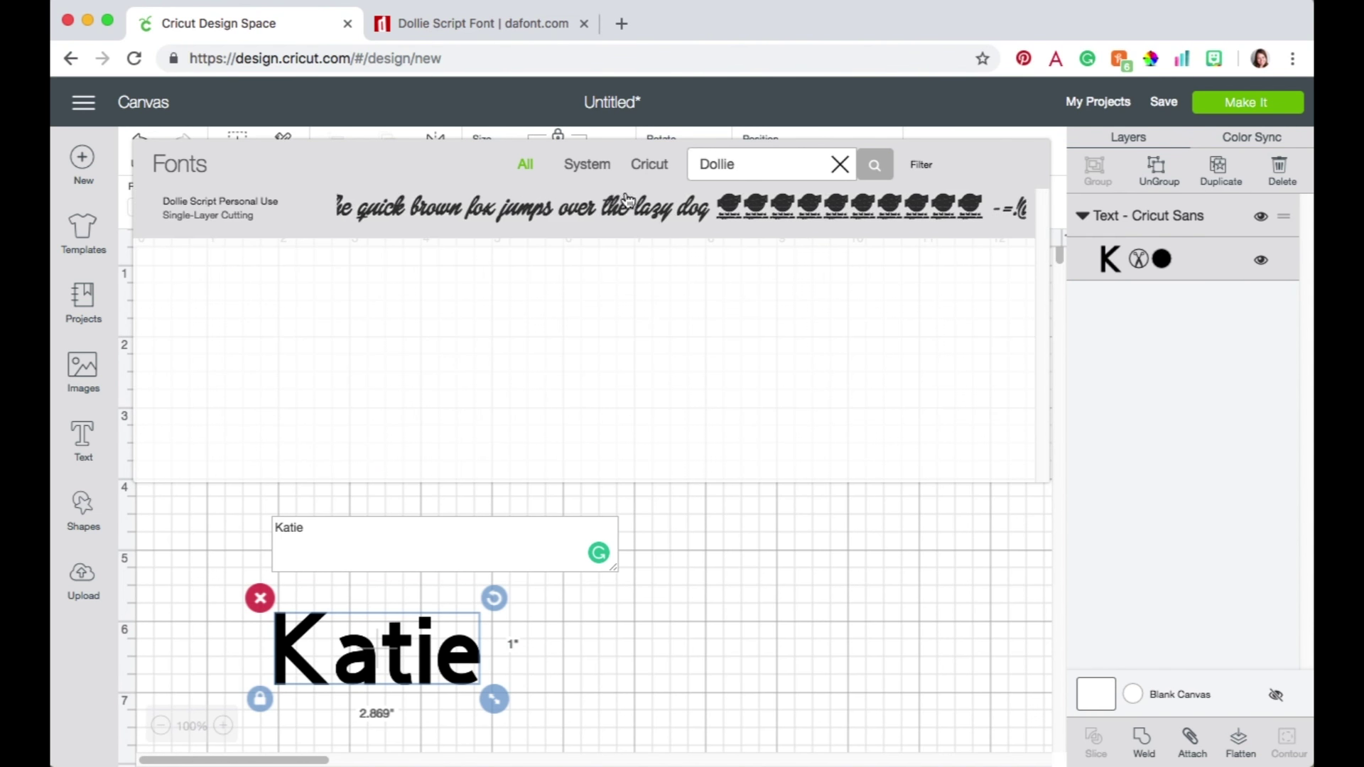
click(549, 207)
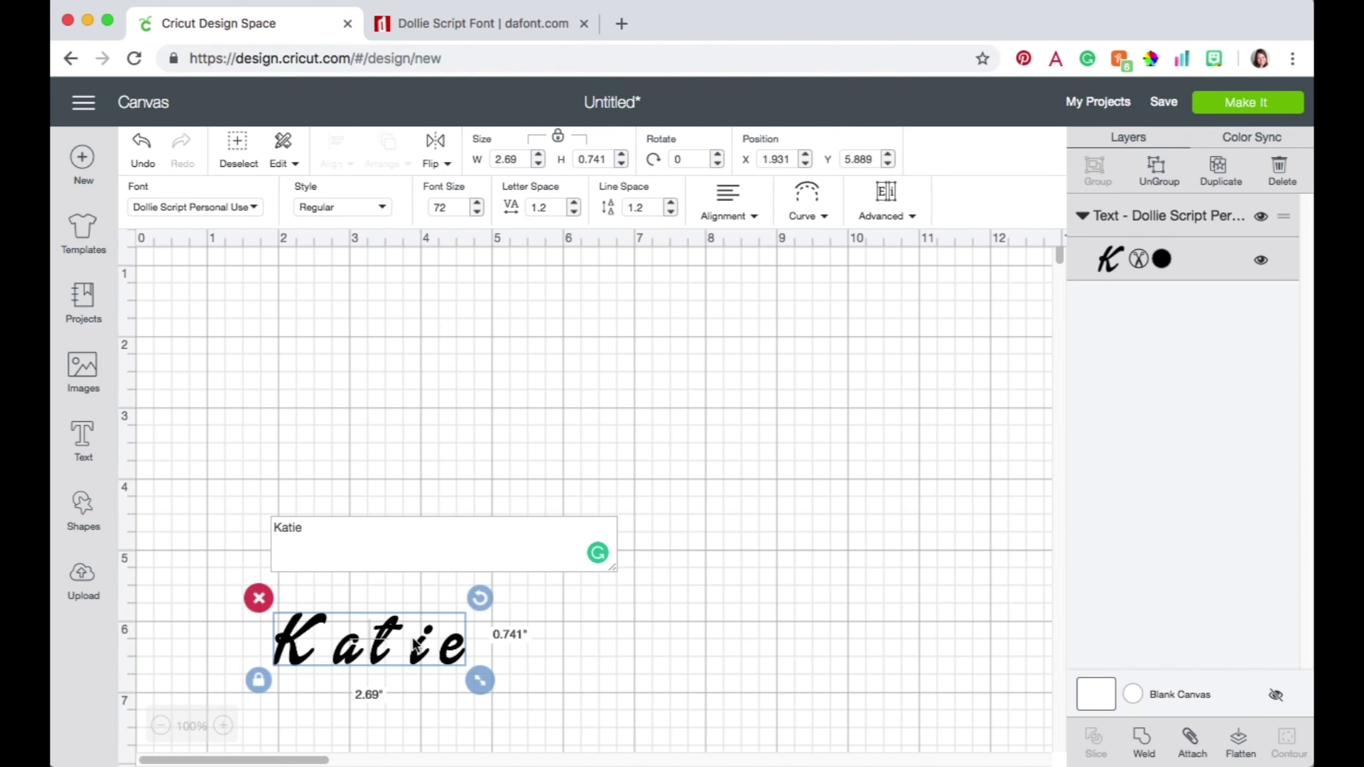
Step: View the Dollie Script page on dafont.com, then return to the Cricut canvas
click(491, 36)
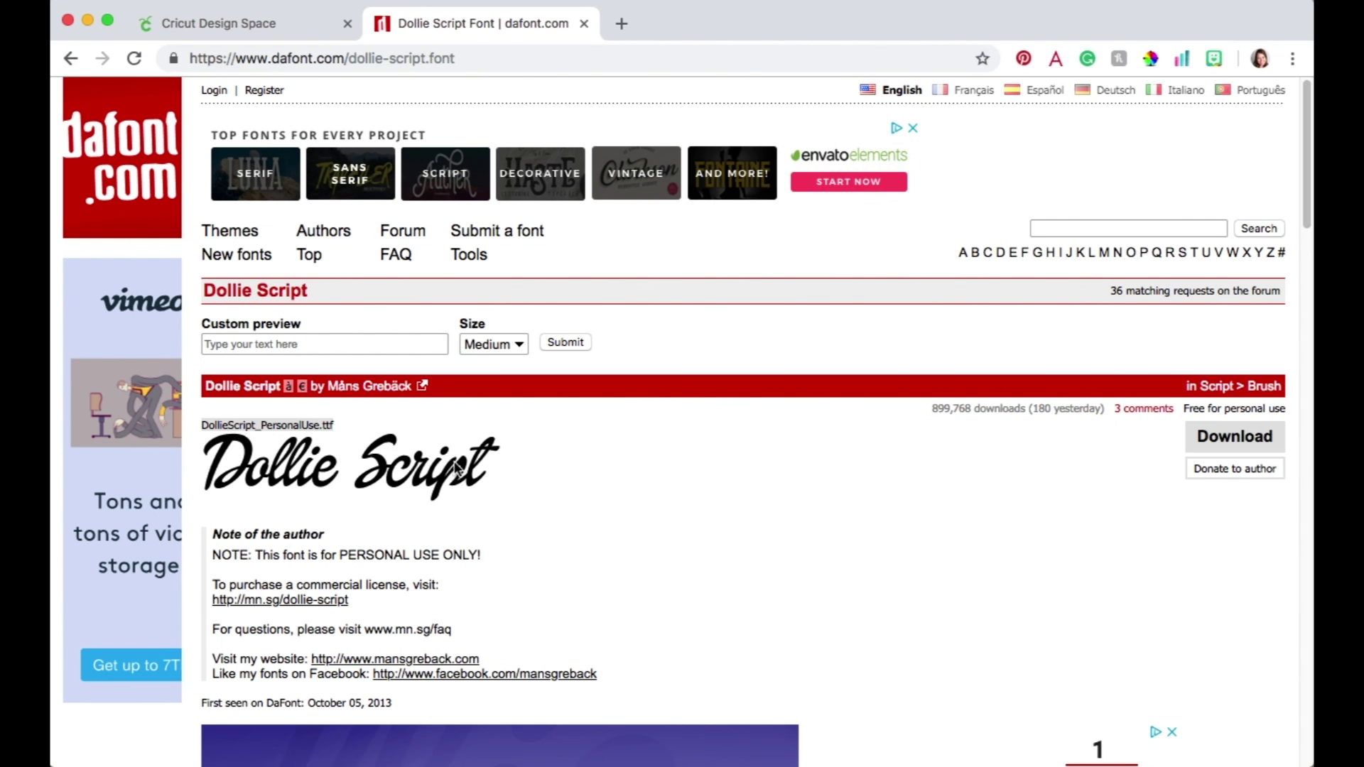
click(281, 22)
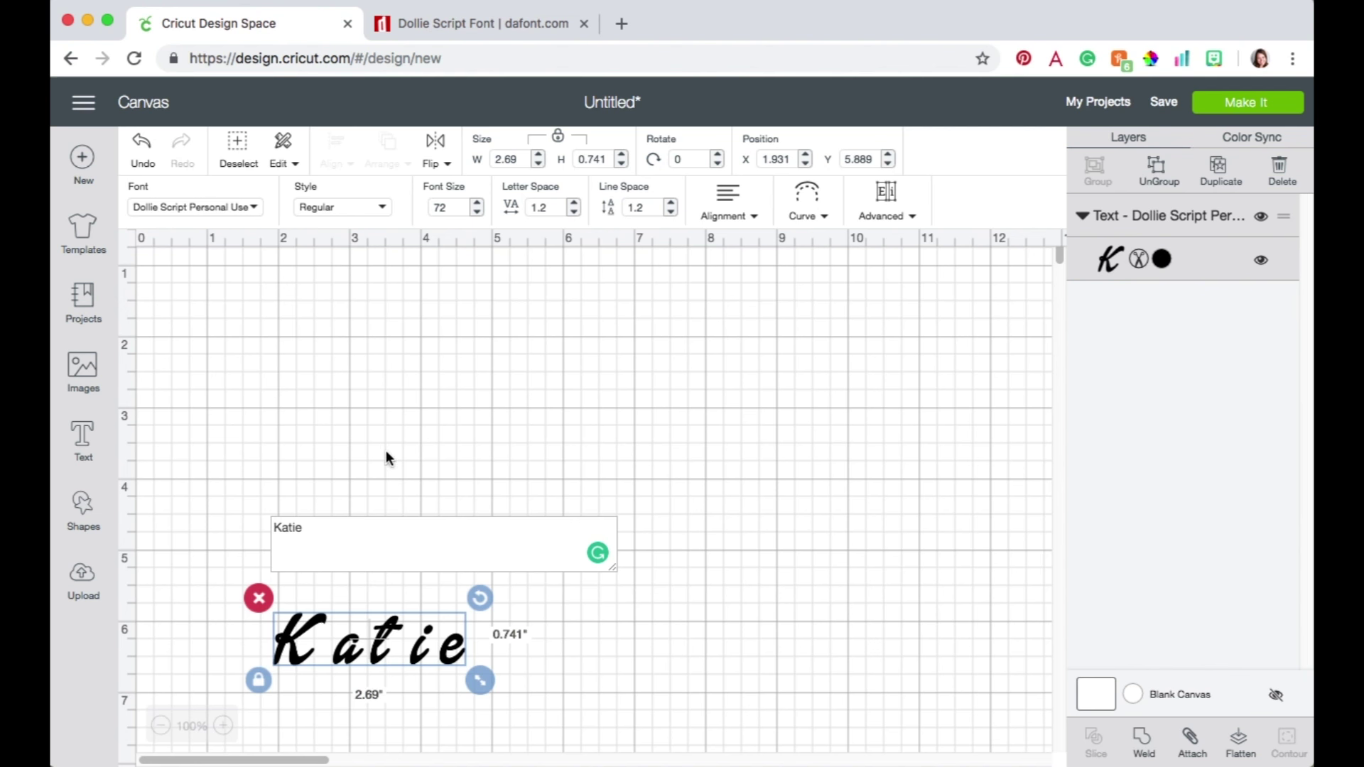
Step: Resize the Katie text to 4.815 by 1.326 inches and reposition it on the canvas
click(599, 598)
drag(405, 646, 577, 389)
click(448, 594)
drag(329, 648, 466, 305)
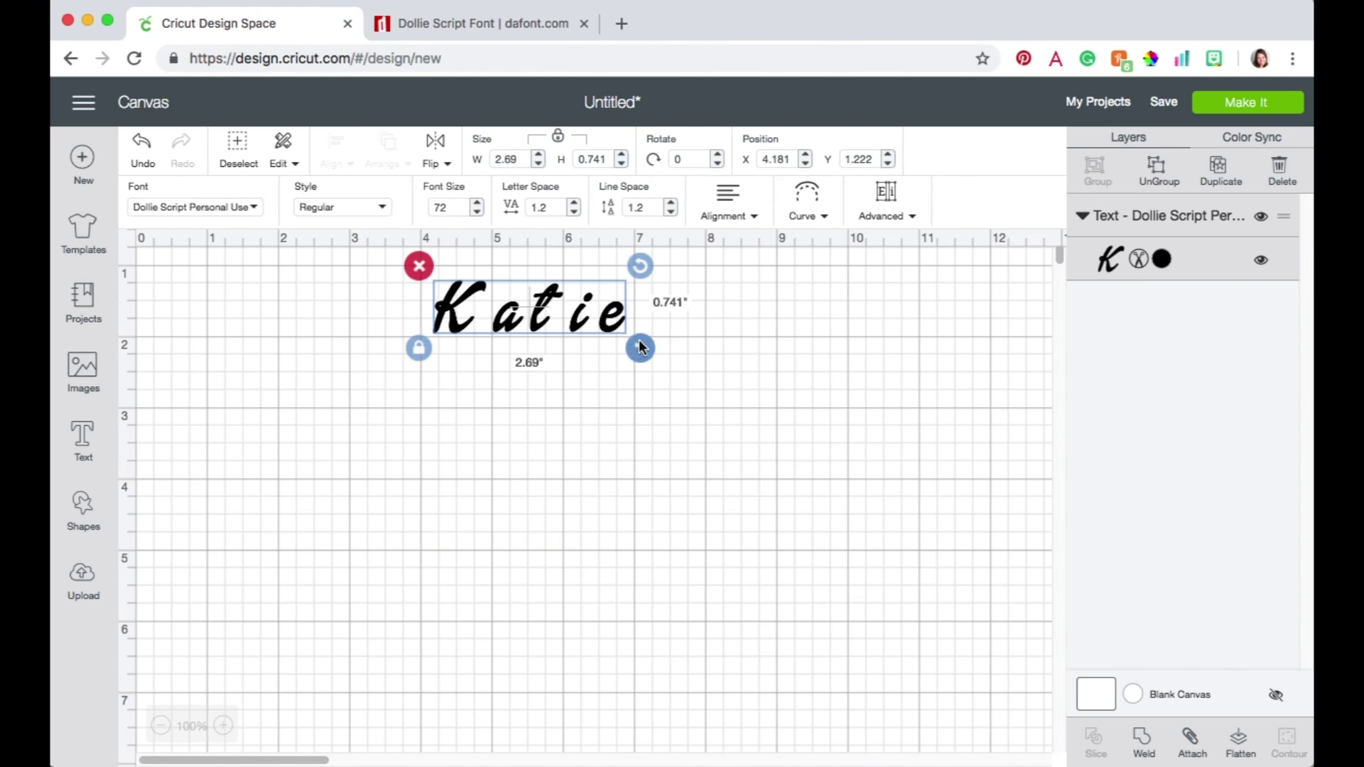
drag(640, 349, 792, 452)
click(722, 365)
click(700, 364)
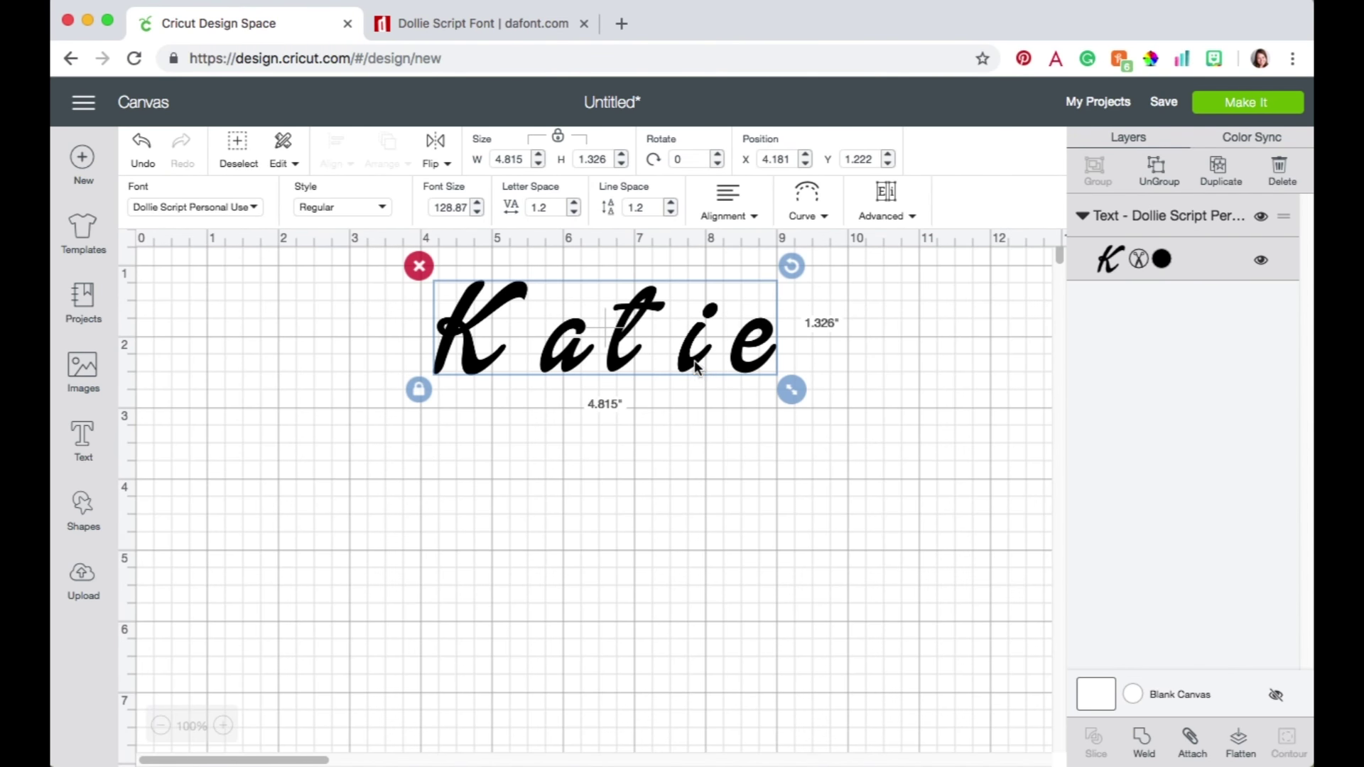
drag(701, 364, 660, 400)
click(662, 496)
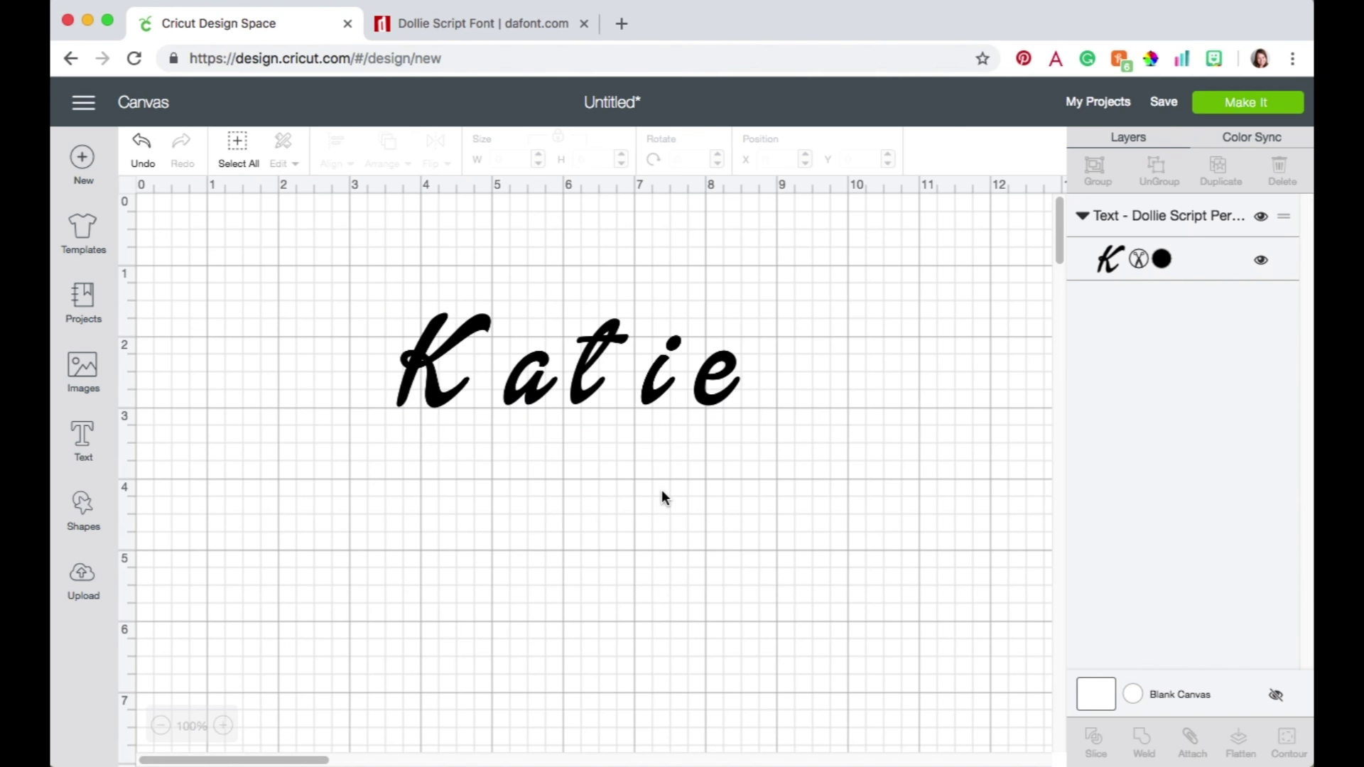
Step: Ungroup Katie into five letters and slide the a, t and e left until the letters touch
click(602, 378)
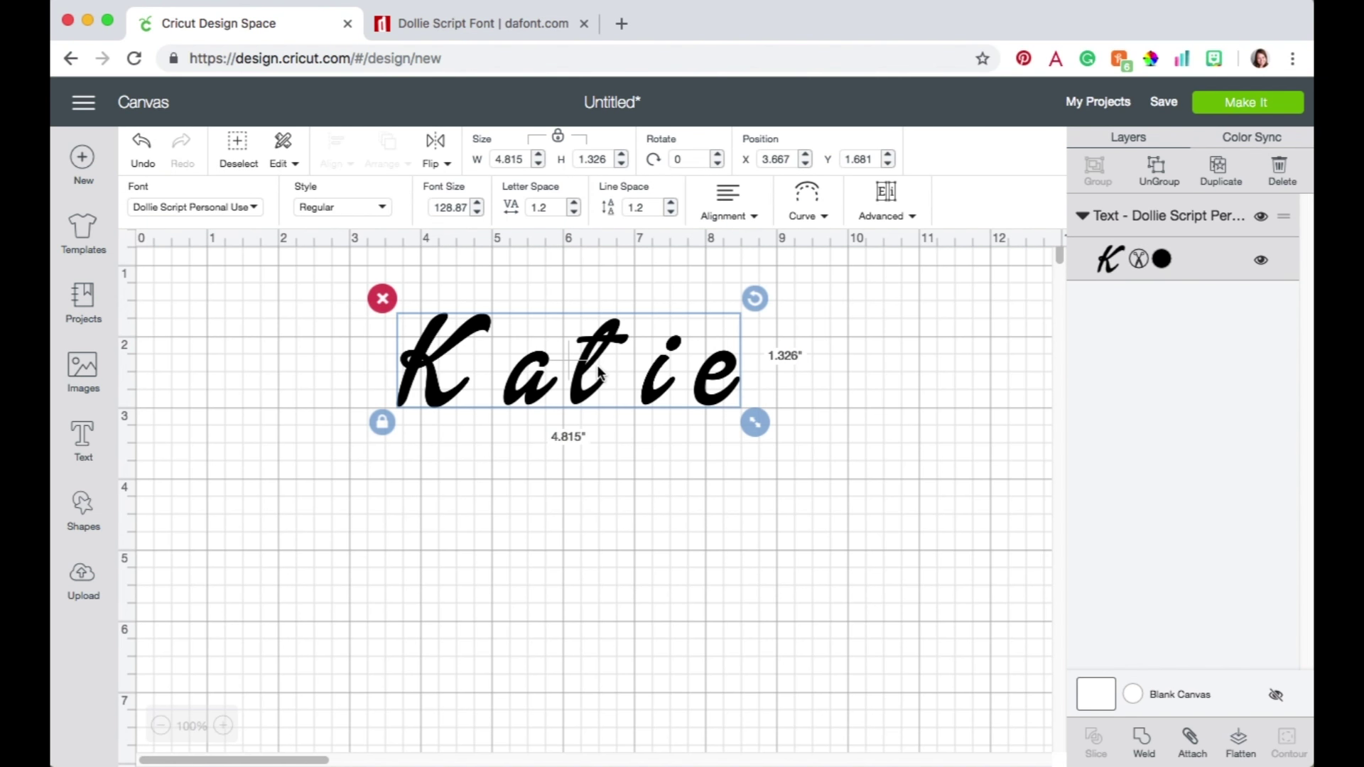
click(1158, 170)
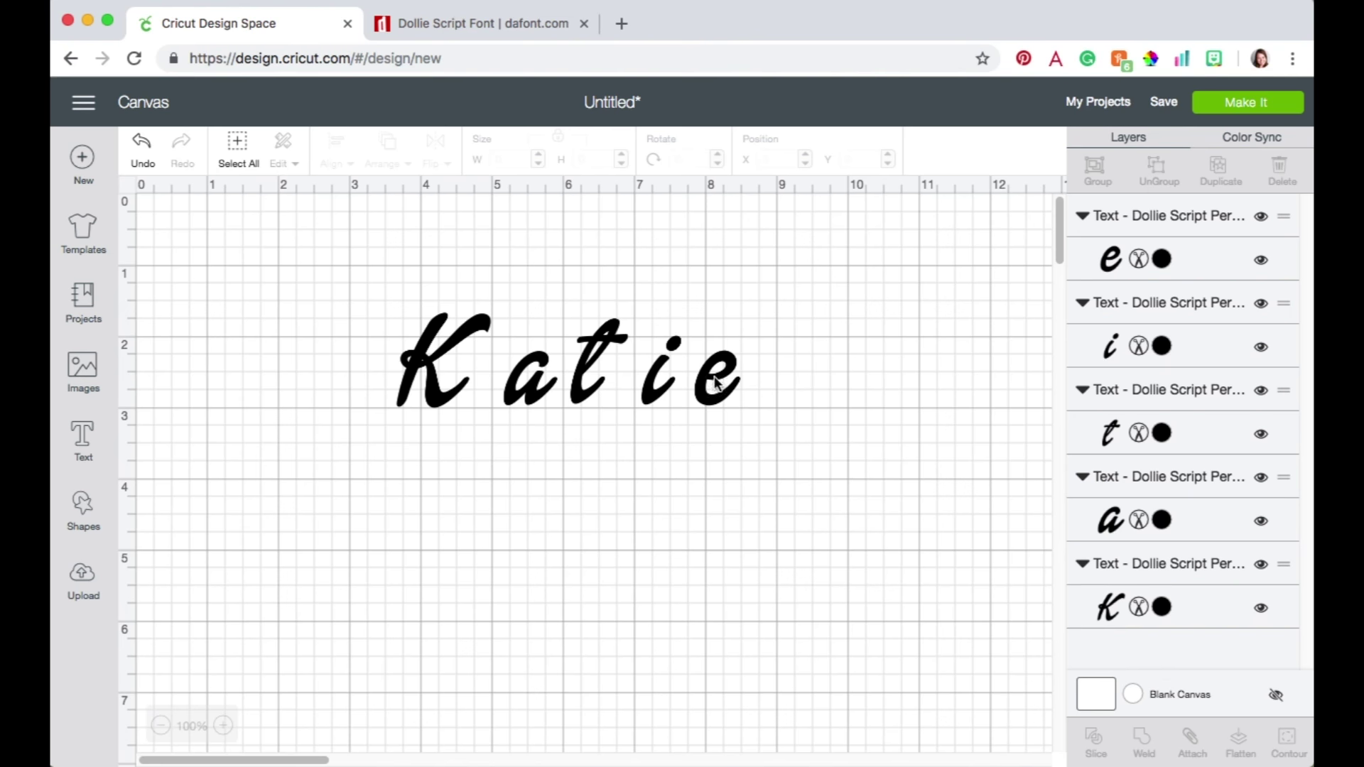
mouse_move(717, 378)
mouse_down()
mouse_move(571, 489)
mouse_move(450, 296)
mouse_move(548, 258)
mouse_move(249, 458)
mouse_move(723, 383)
mouse_up()
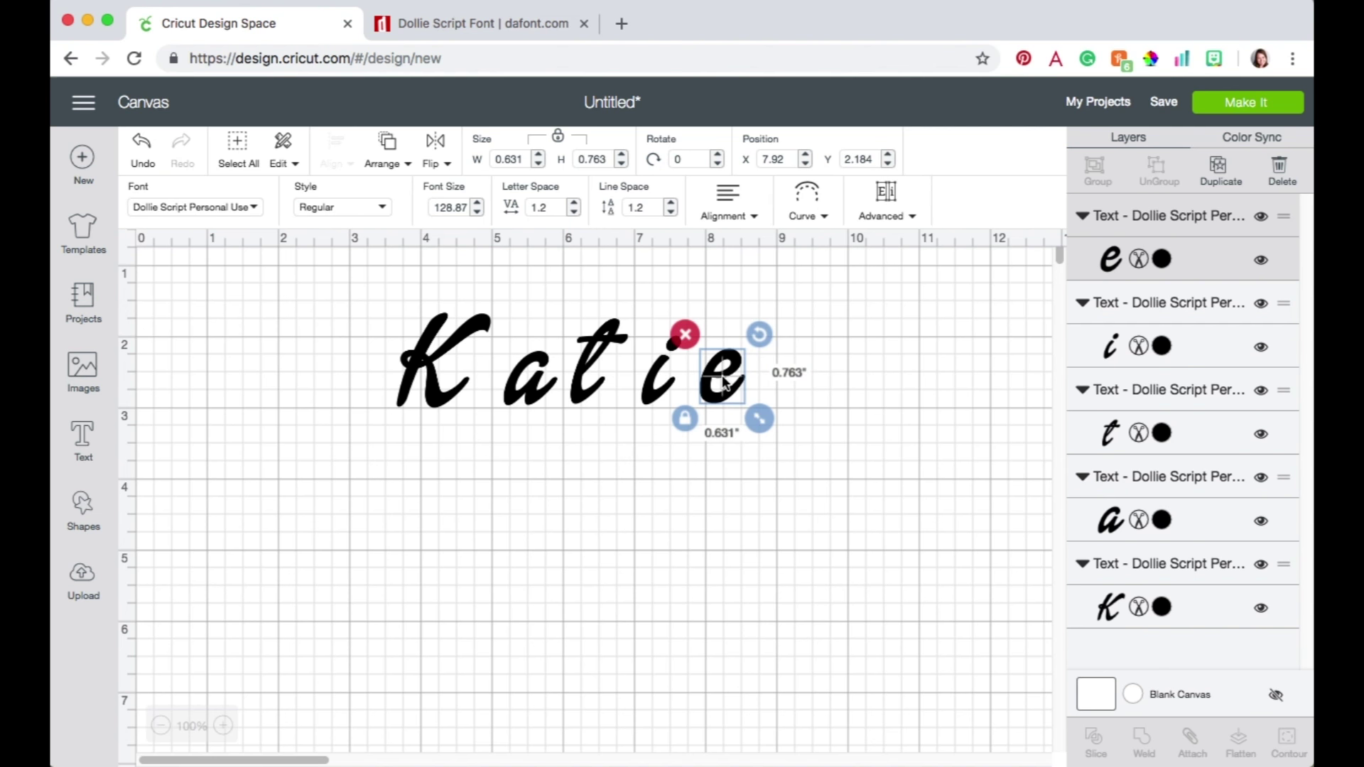
click(678, 400)
drag(536, 391, 486, 384)
drag(581, 395, 521, 399)
drag(641, 395, 545, 398)
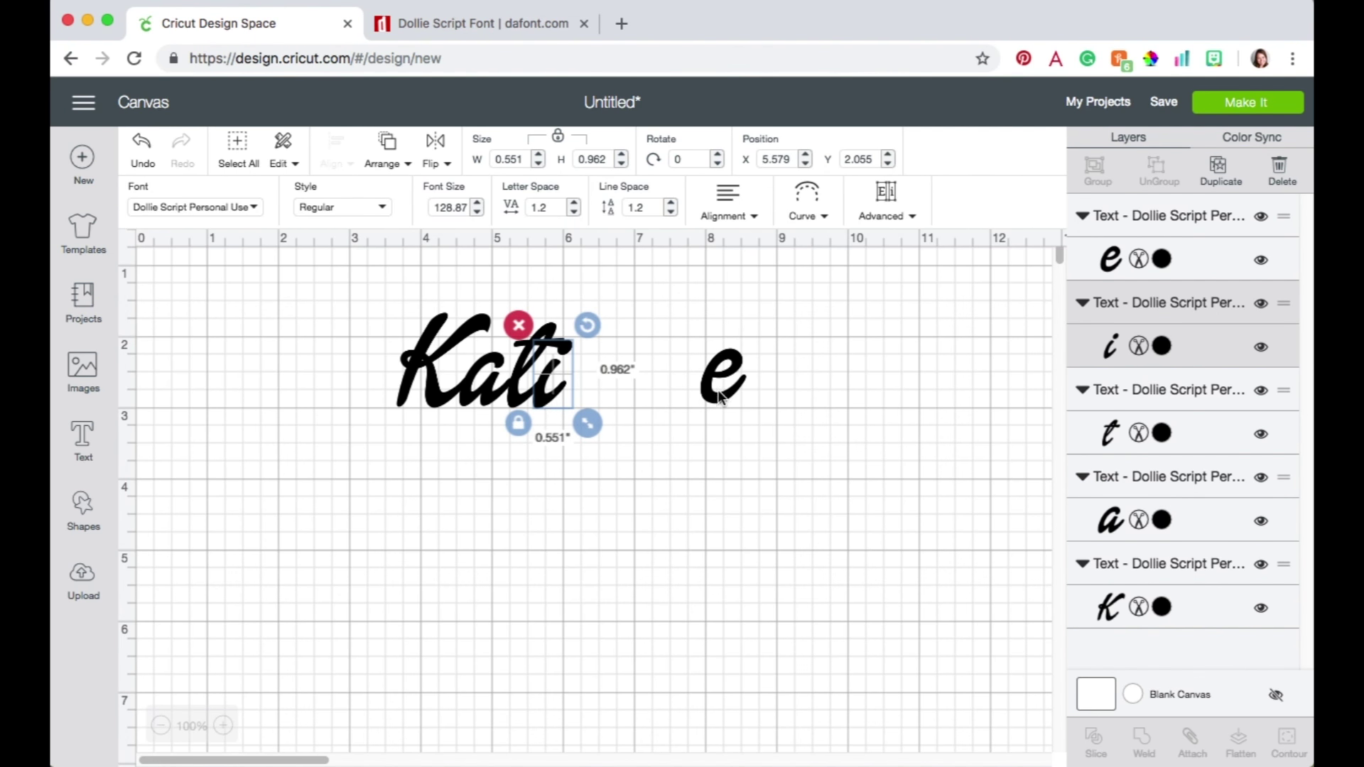
drag(716, 395, 575, 395)
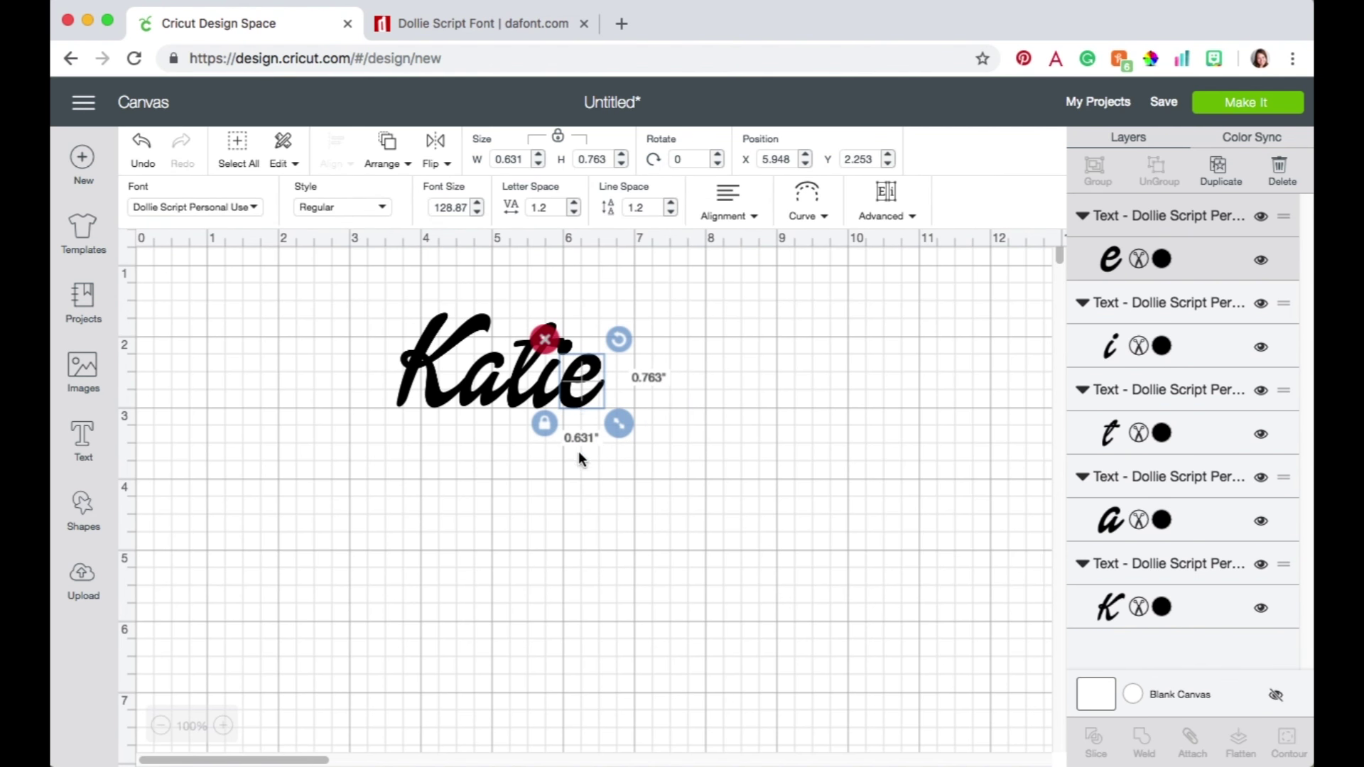
click(582, 497)
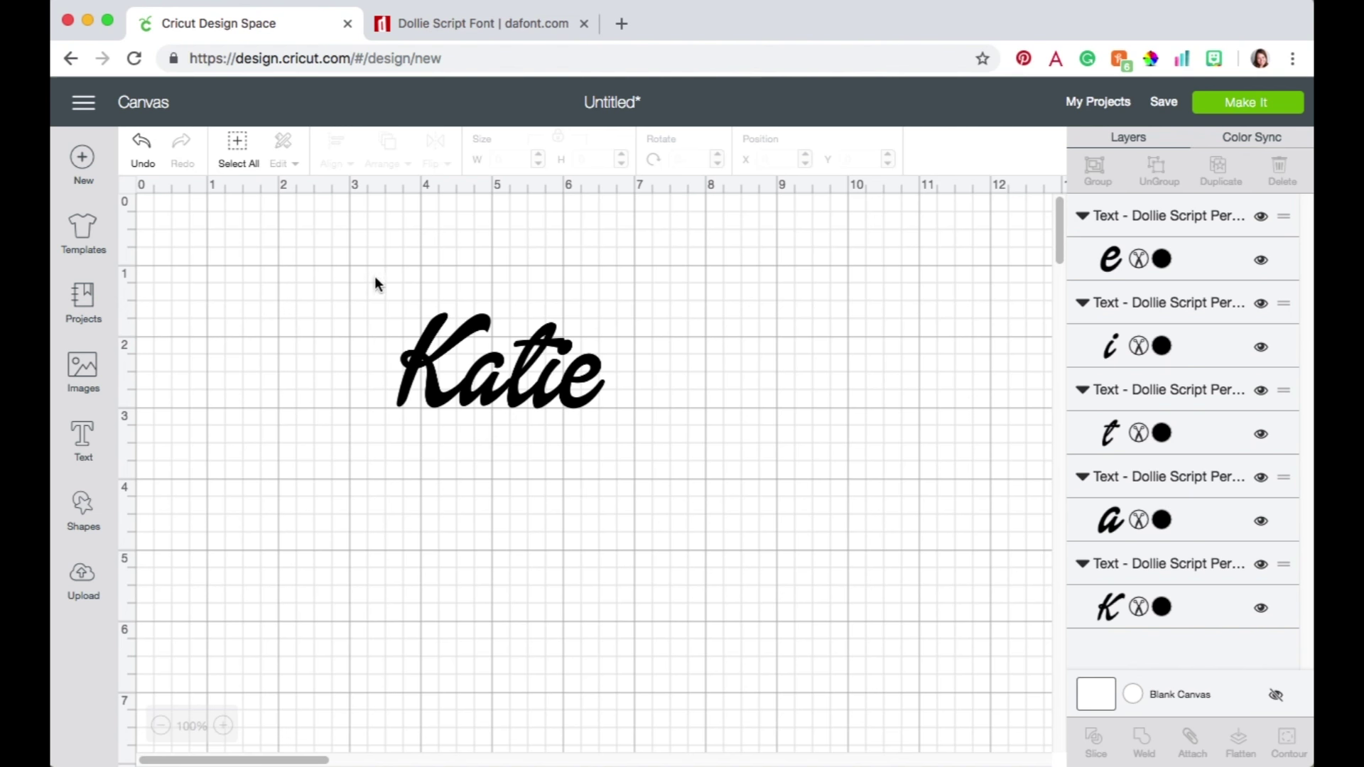
Step: Weld all five letters into one 2.913 by 1.337 inch Weld Result and shift it up-right
drag(382, 285, 662, 460)
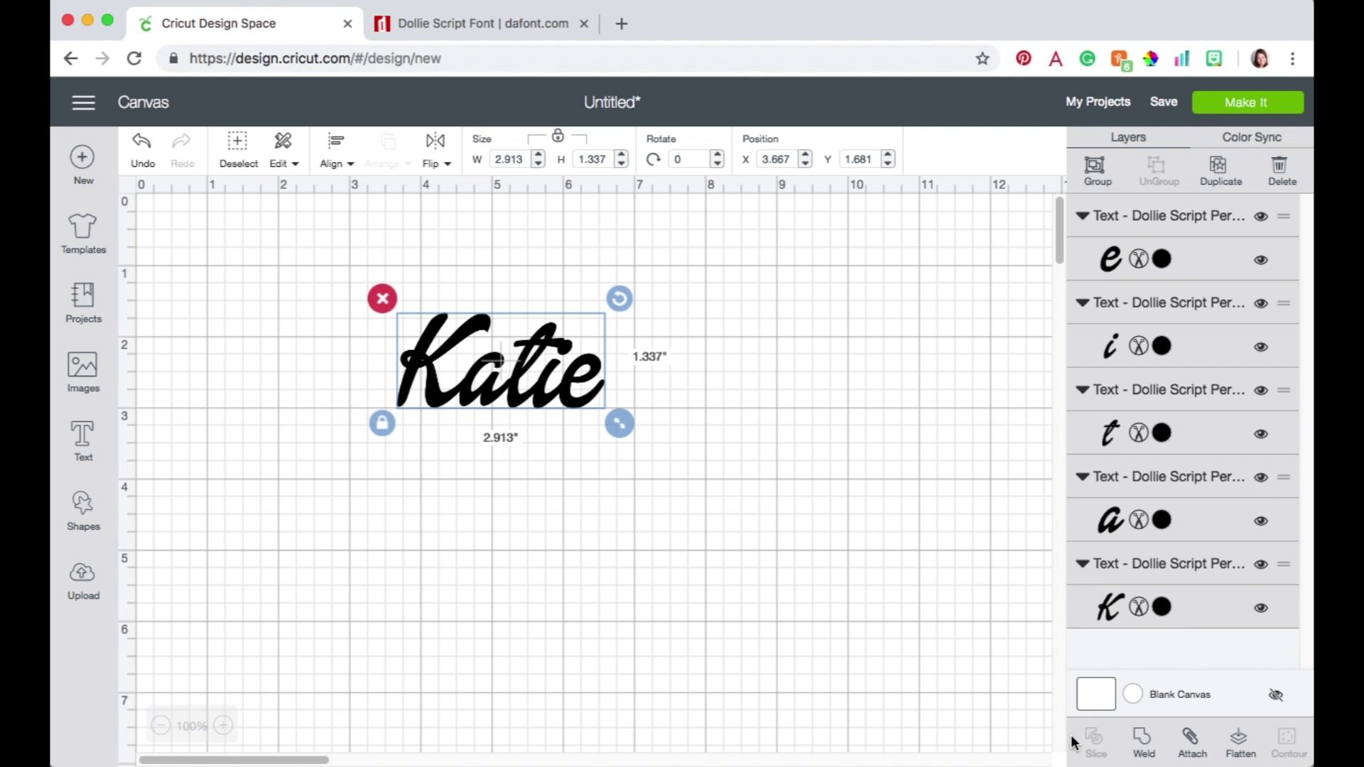
click(615, 270)
drag(664, 262, 338, 511)
click(1144, 744)
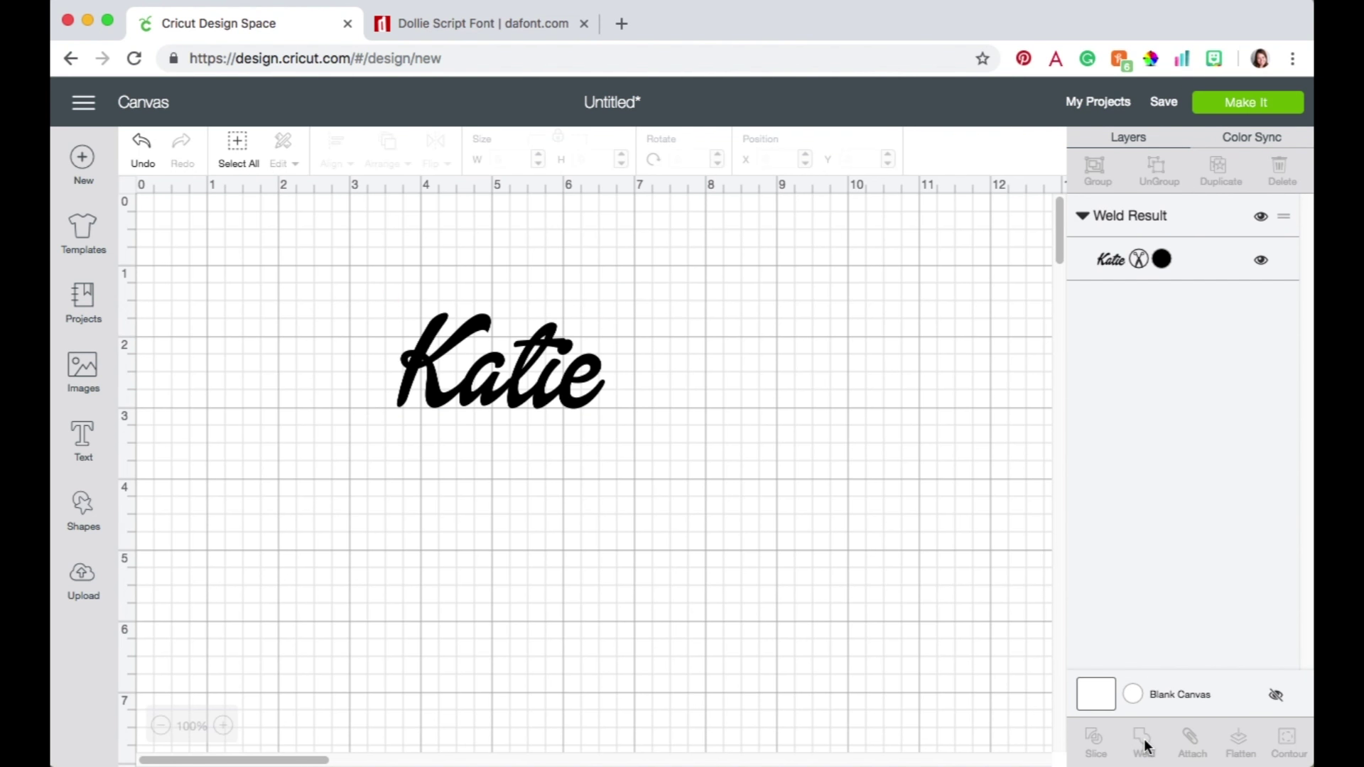
drag(561, 369, 685, 316)
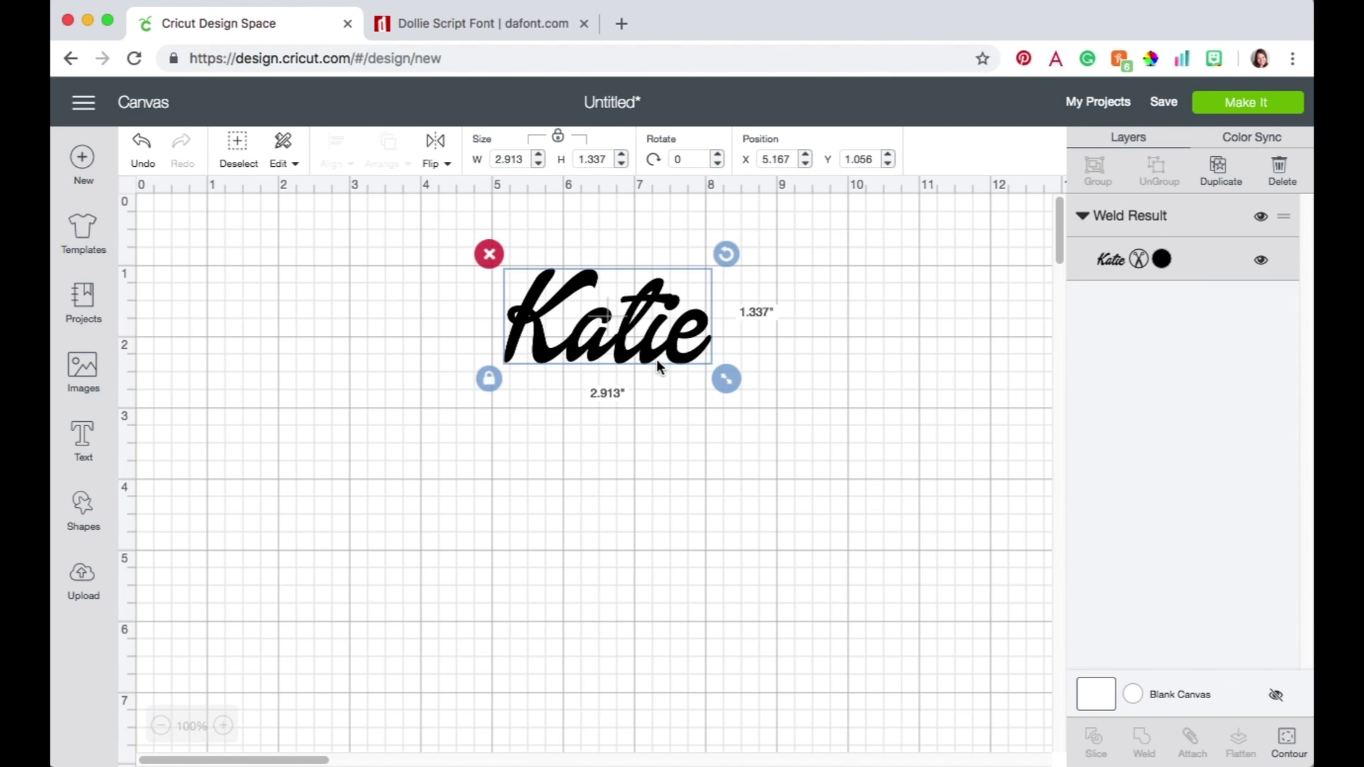
Step: Check the welded shape's black colour, then resize it to 3.843 by 1.764 inches and move it lower
click(1115, 263)
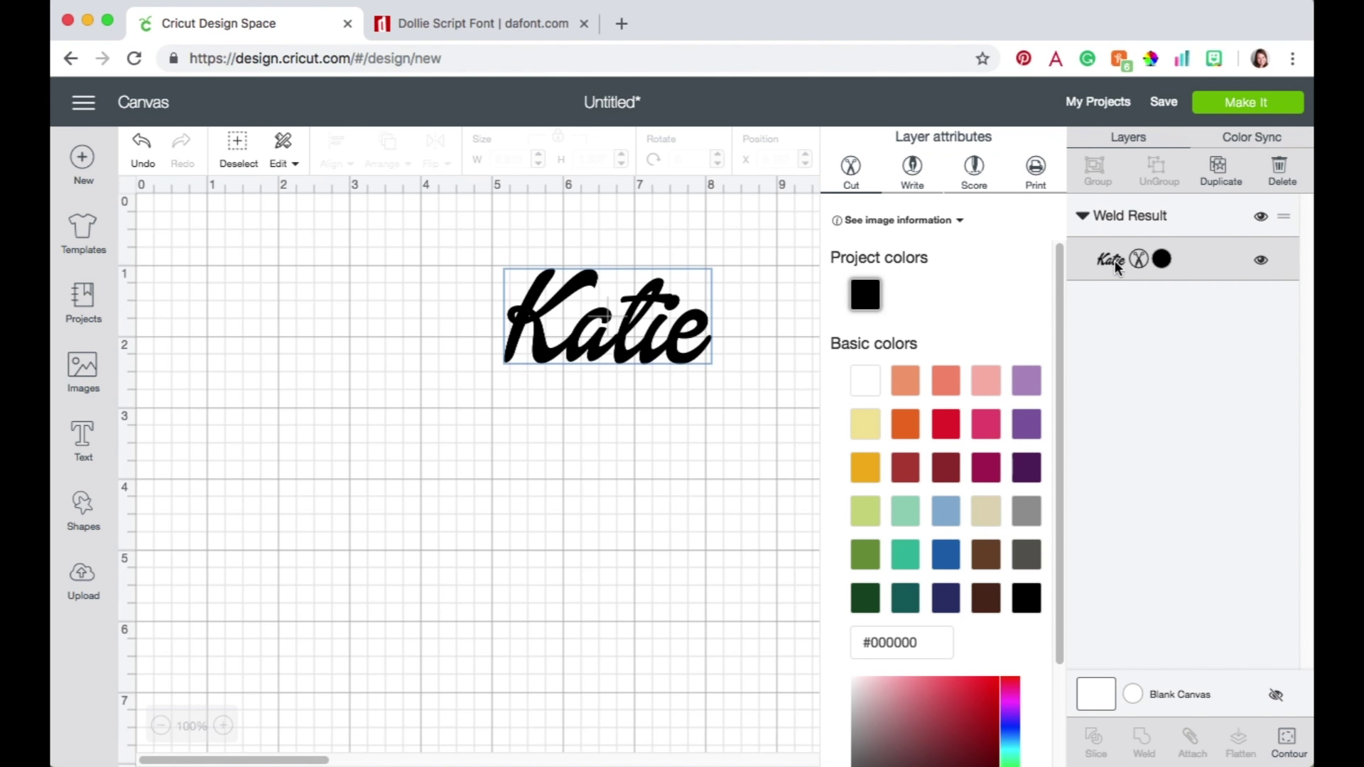
click(631, 469)
drag(643, 339, 660, 369)
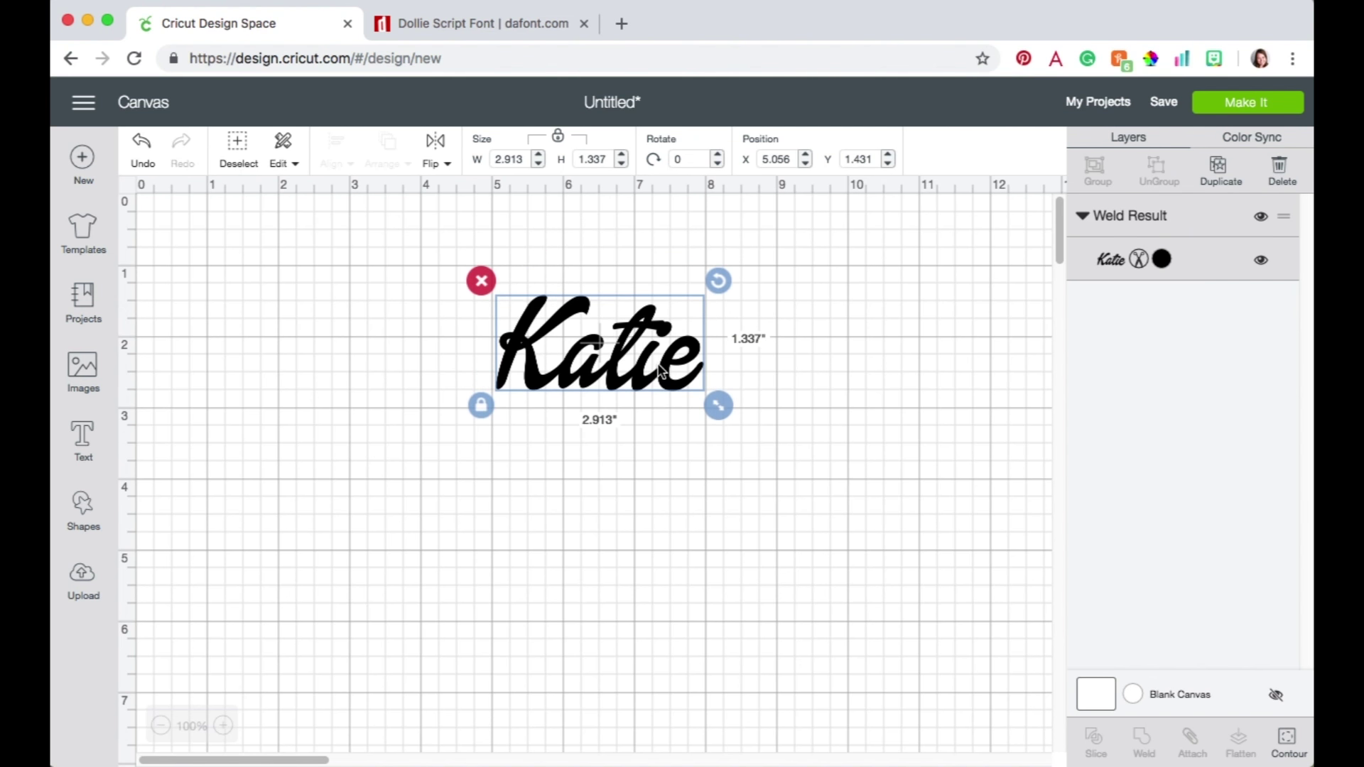
drag(719, 403, 888, 535)
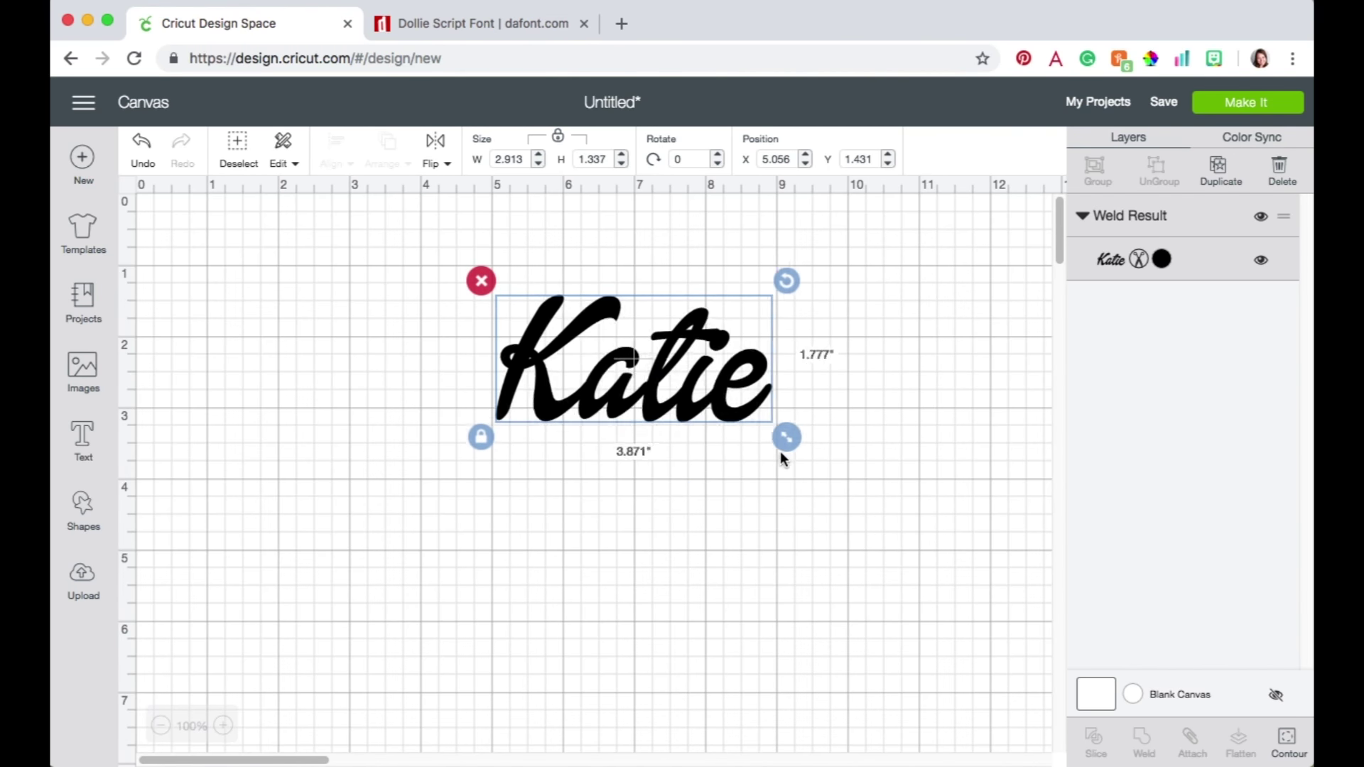
drag(777, 454, 773, 446)
drag(705, 411, 598, 369)
drag(537, 328, 556, 450)
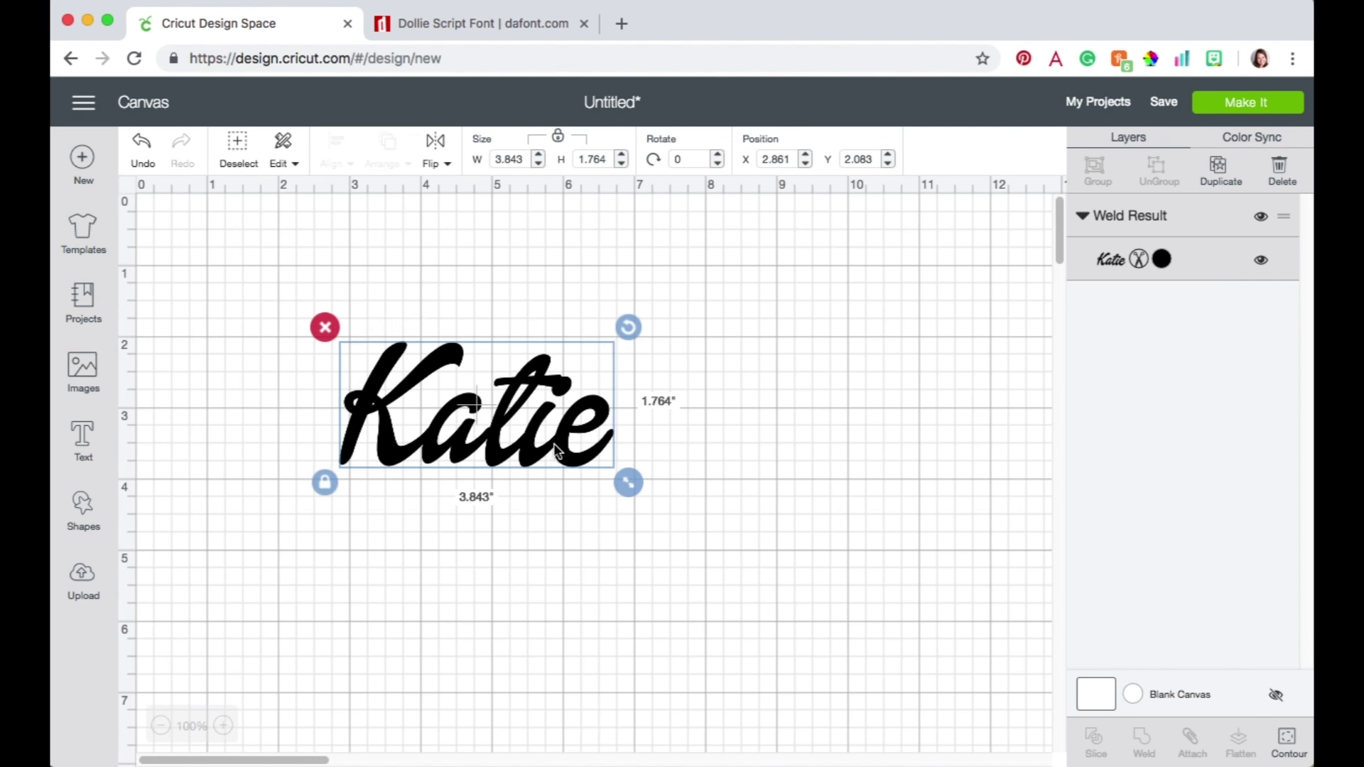